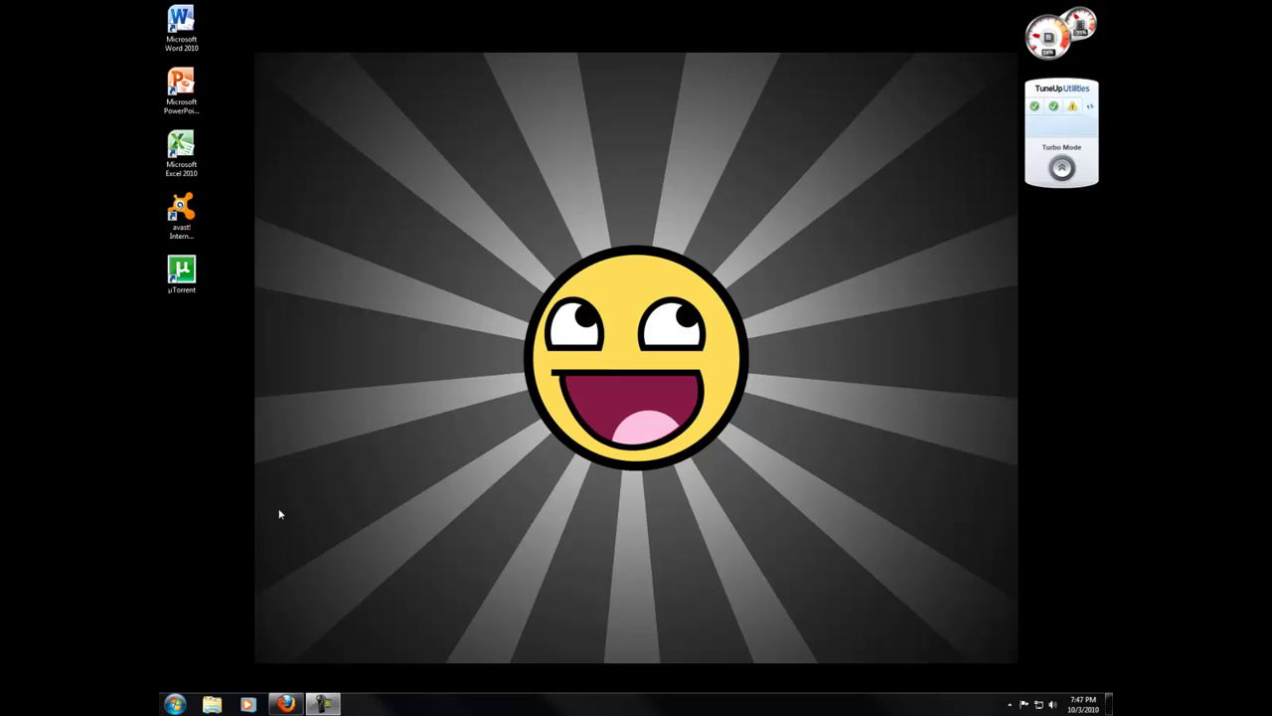
Go from Control Panel's Network and Sharing Center to the adapter list and select Wireless Network Connection
left_click(175, 703)
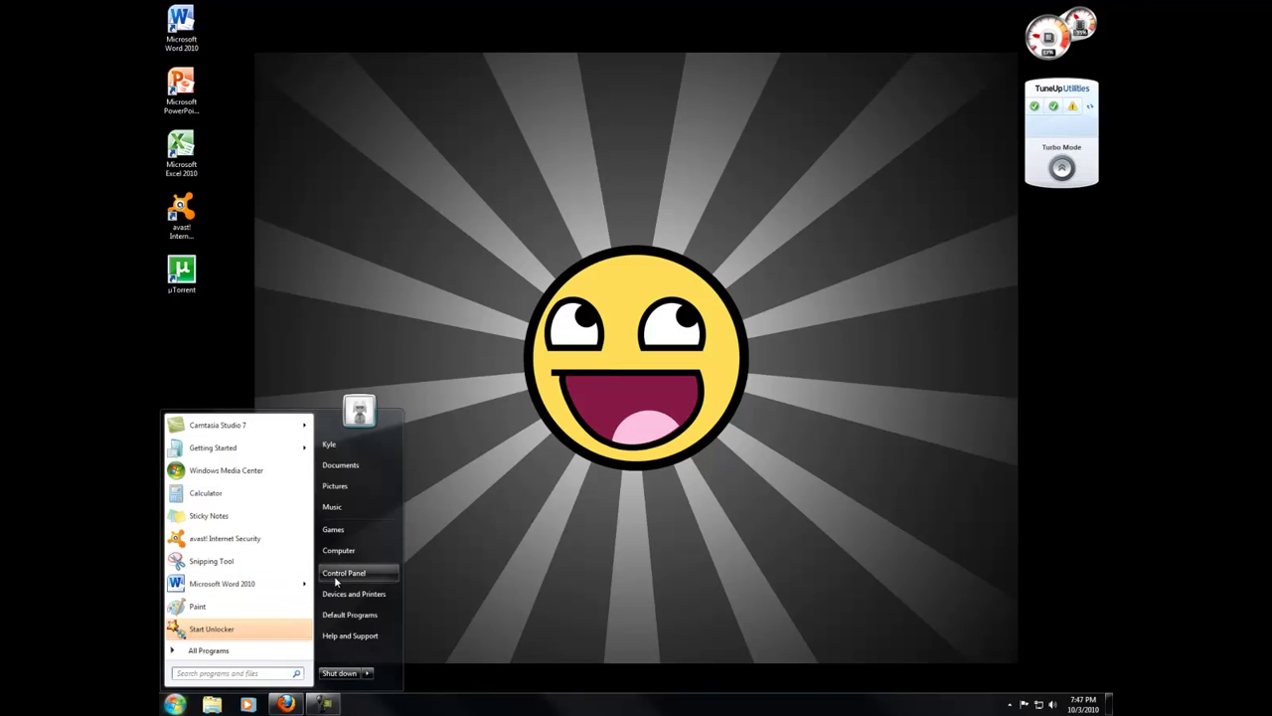
left_click(334, 575)
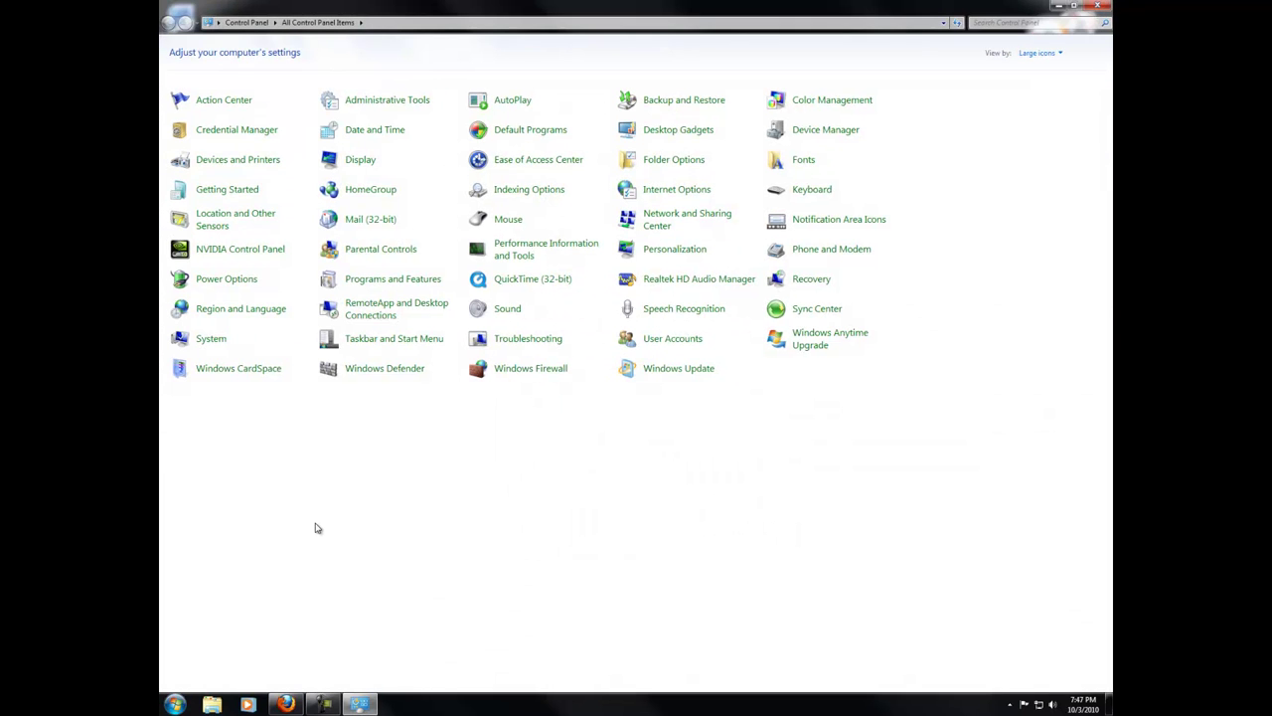
left_click(710, 233)
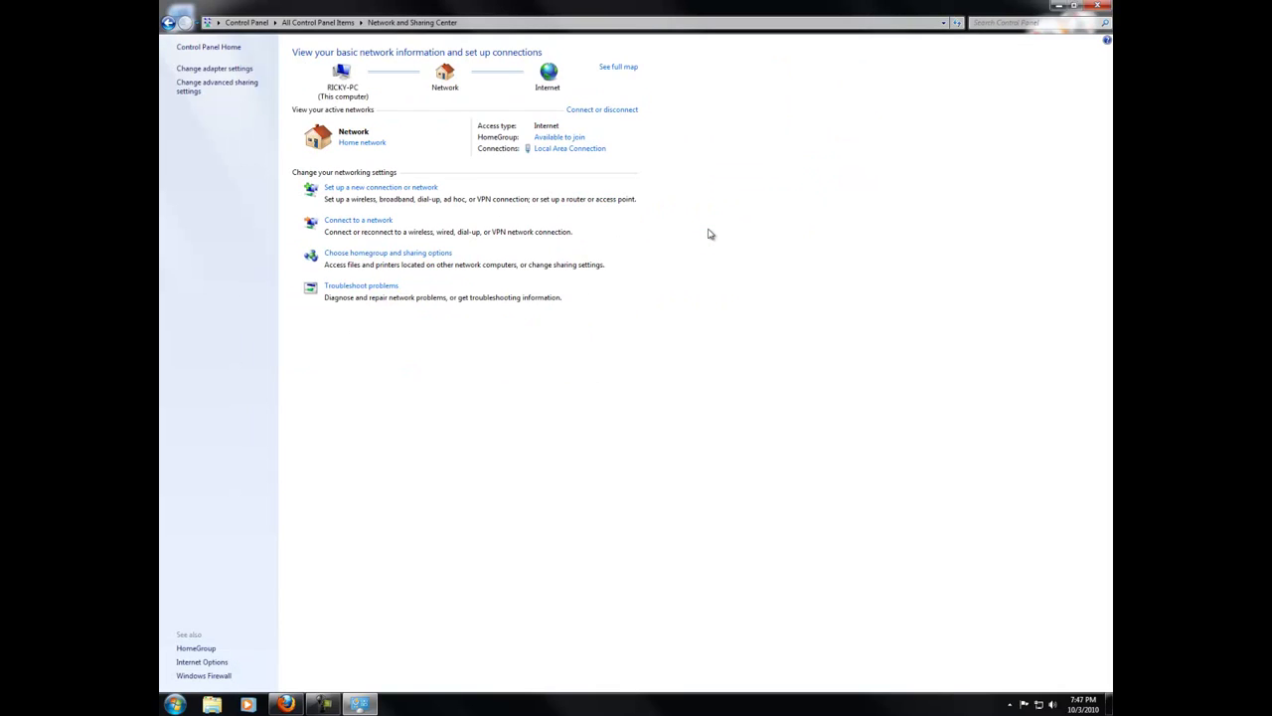
left_click(243, 71)
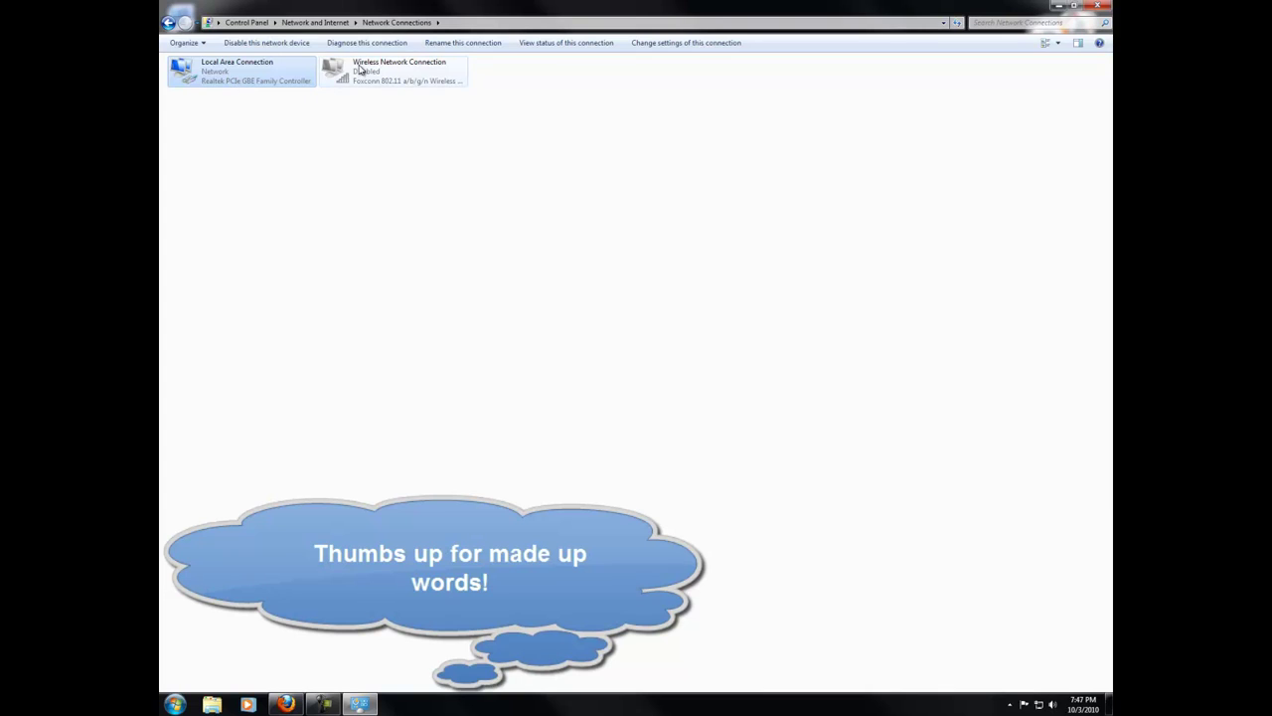
left_click(395, 77)
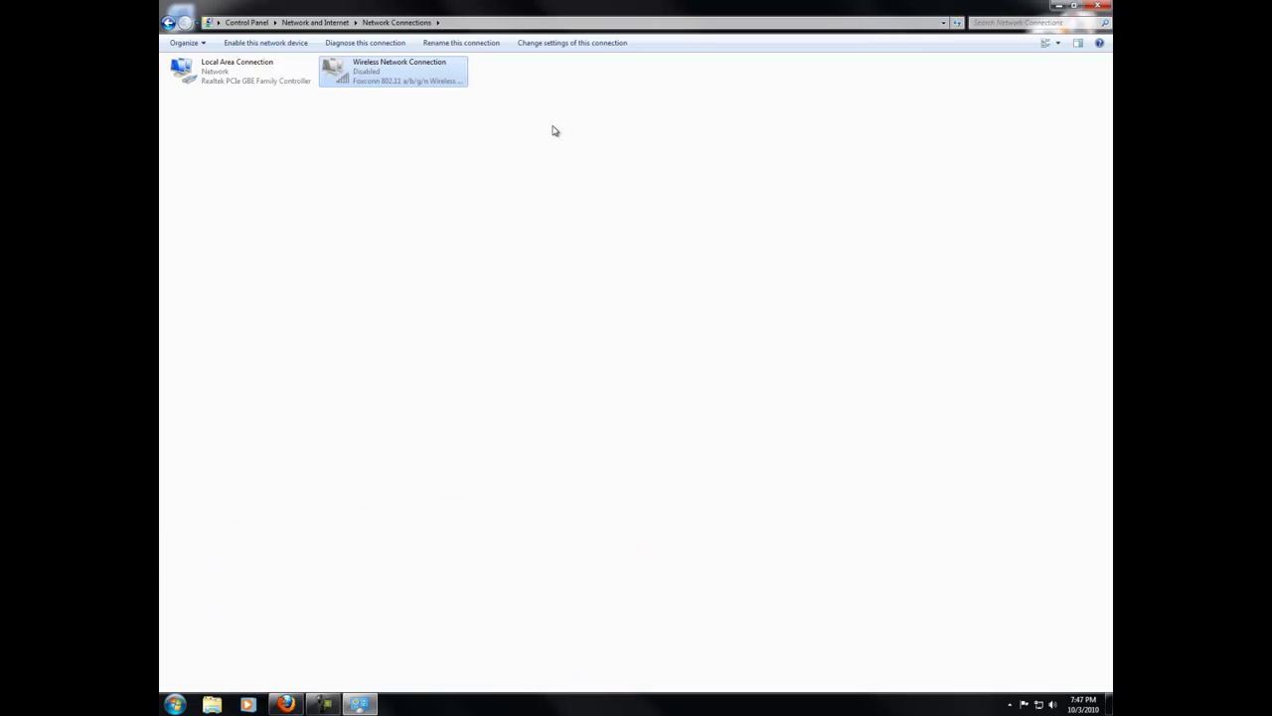
Open Local Area Connection's properties and bring up its Internet Protocol Version 4 (TCP/IPv4) settings
left_click(244, 70)
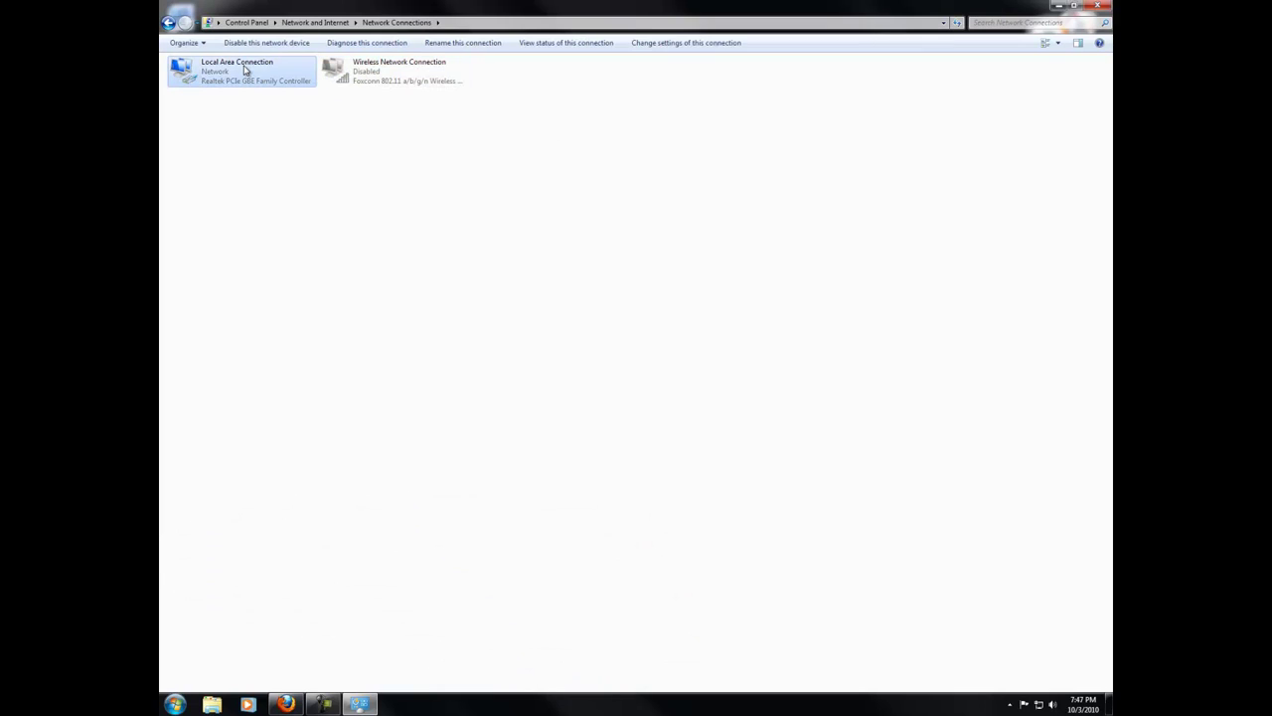
right_click(245, 70)
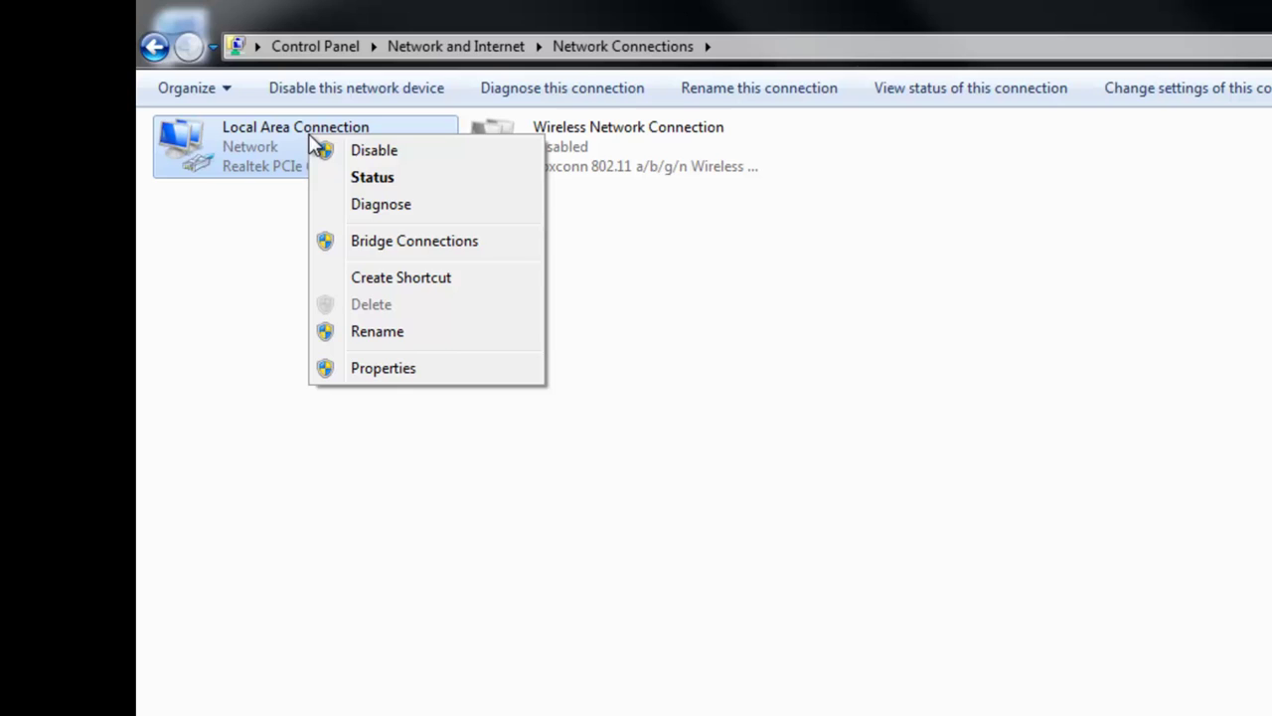
left_click(397, 370)
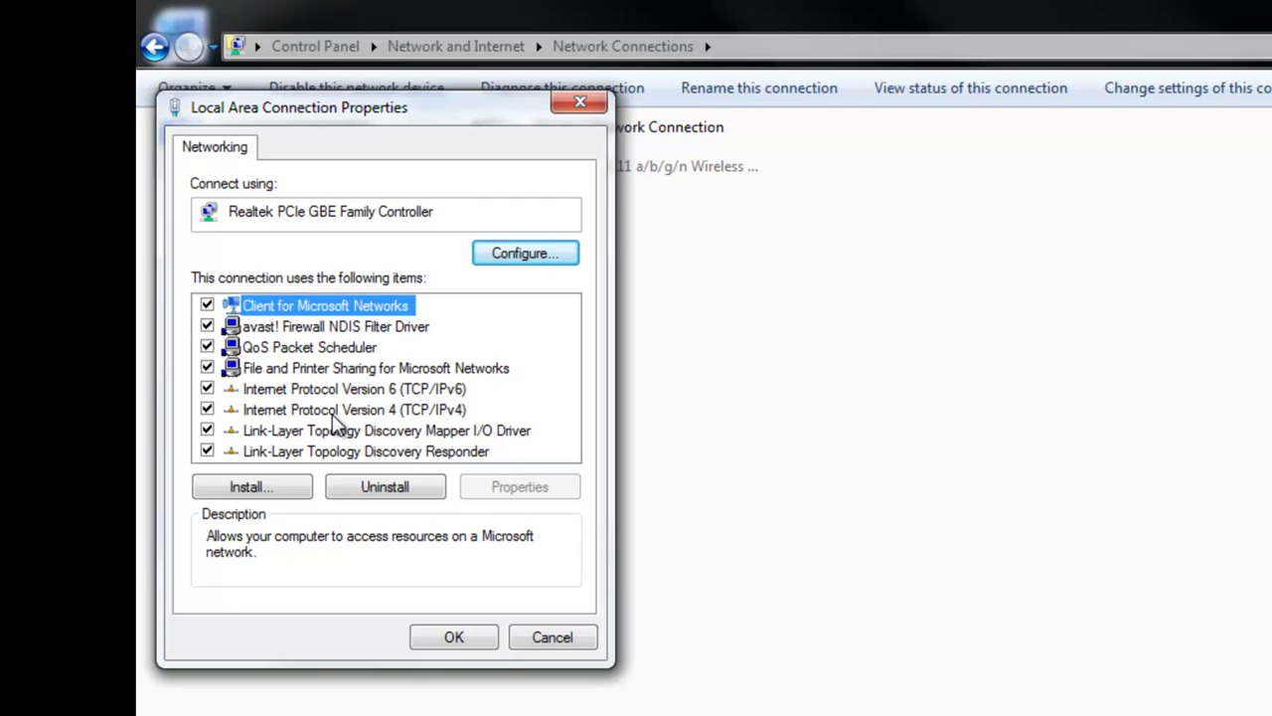
left_click(338, 410)
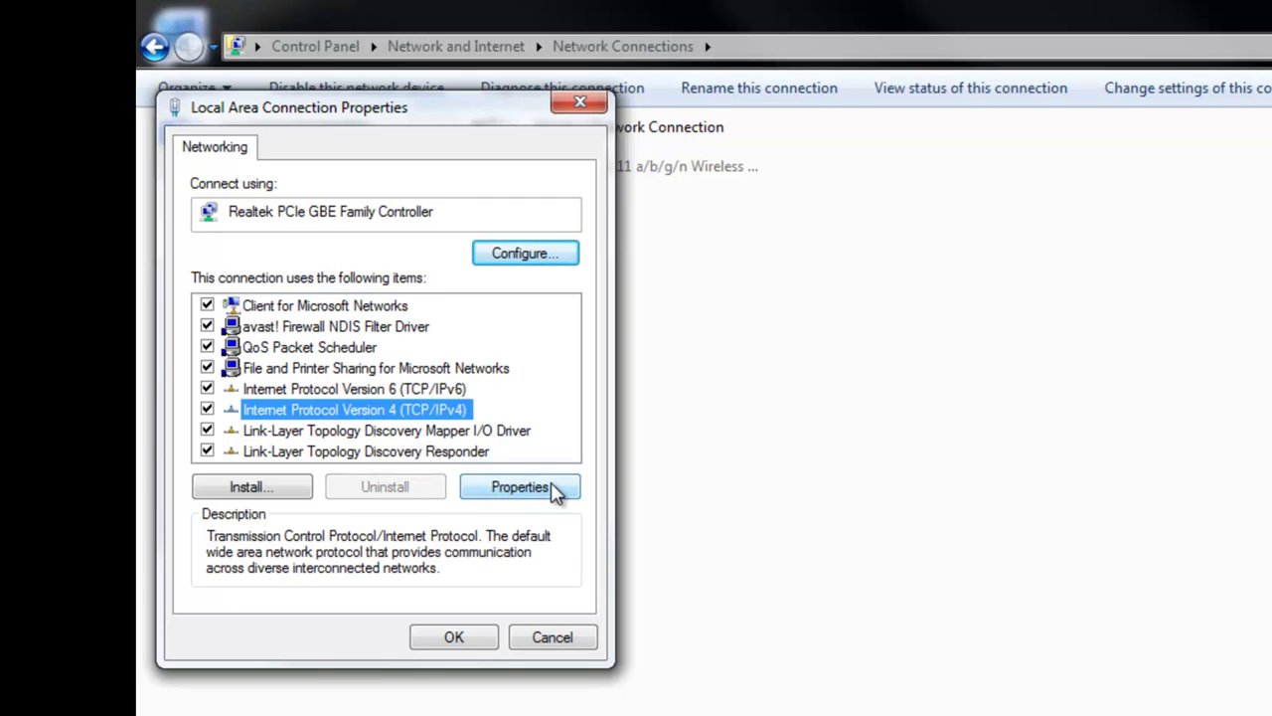
left_click(520, 487)
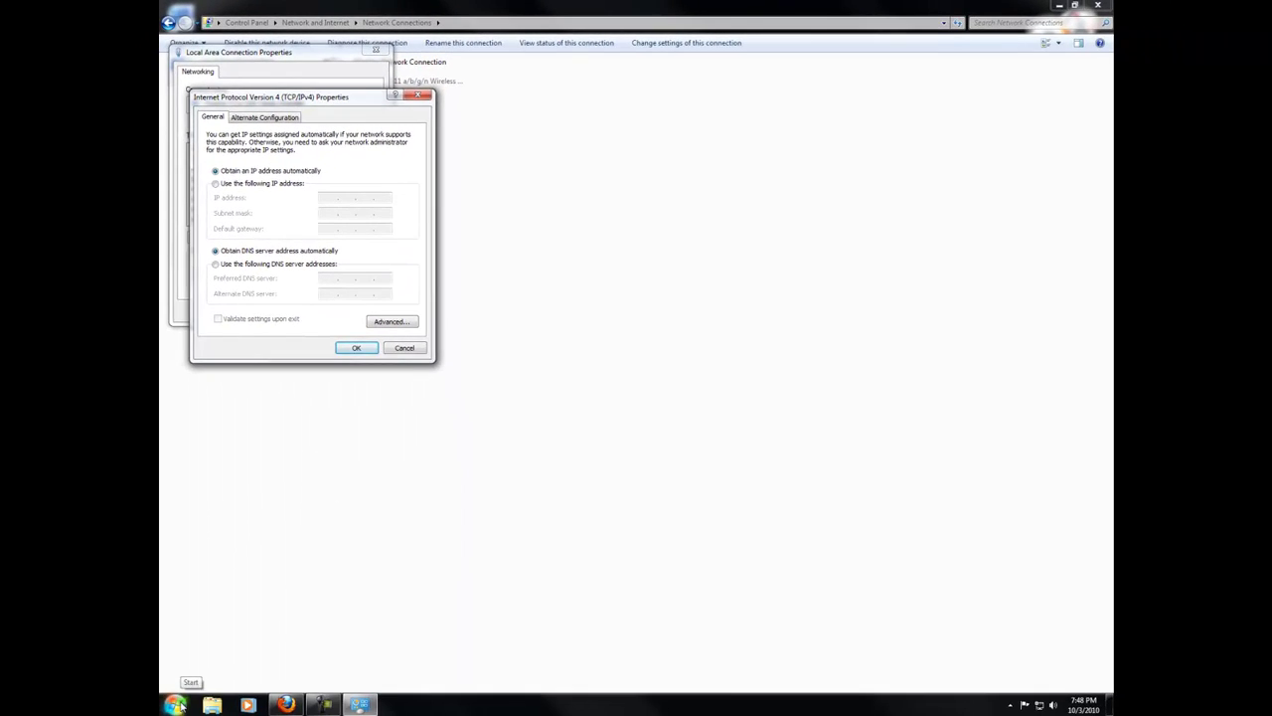
Launch cmd as administrator and run ipconfig to view the current network configuration
left_click(175, 705)
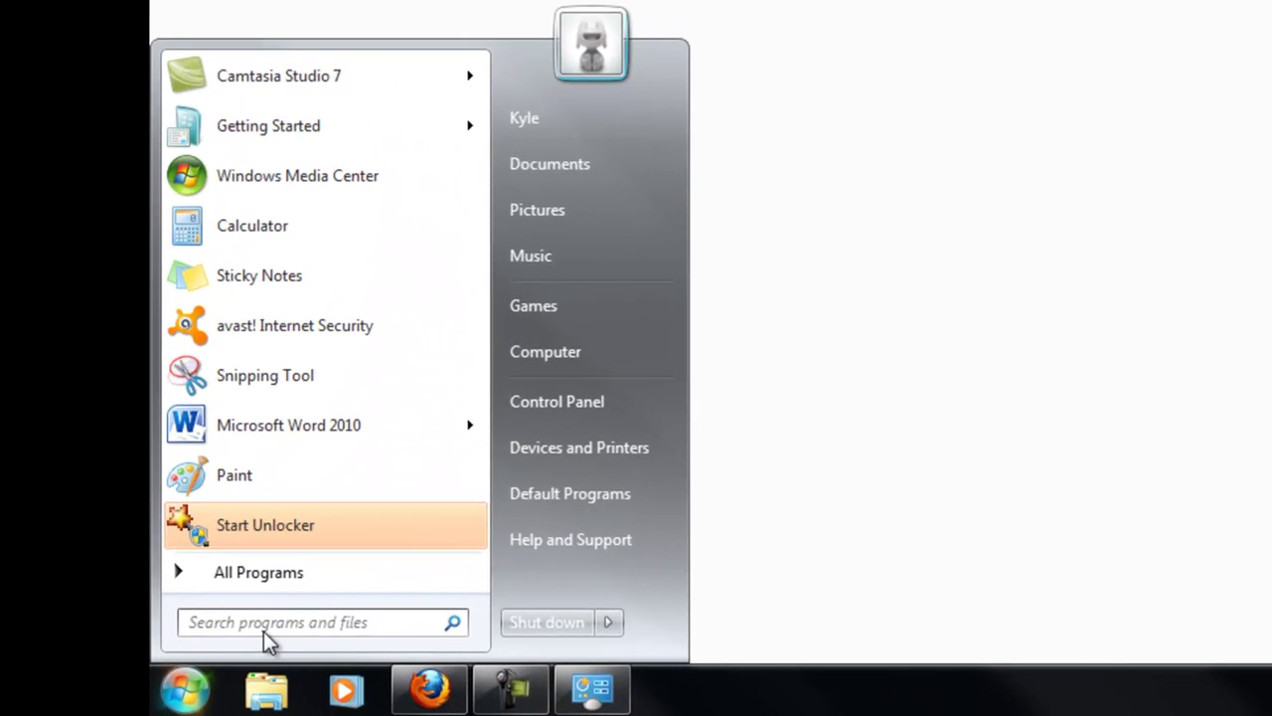
type("cmd")
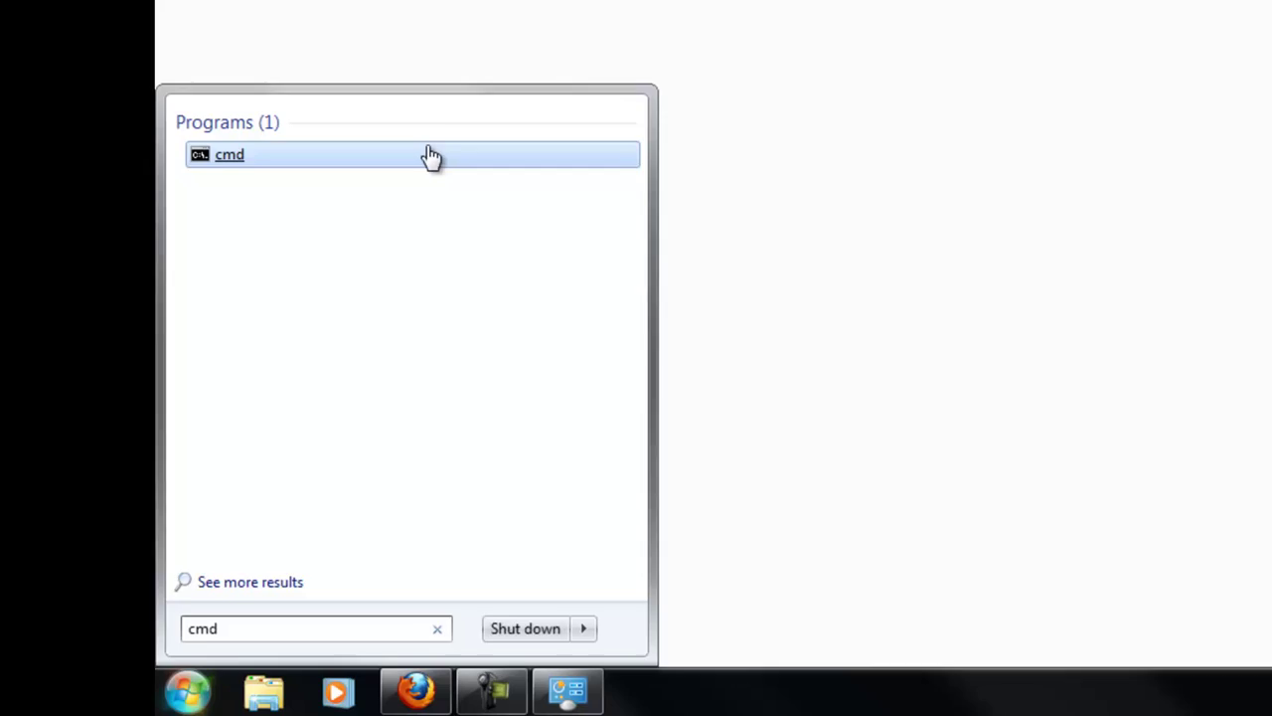
right_click(443, 113)
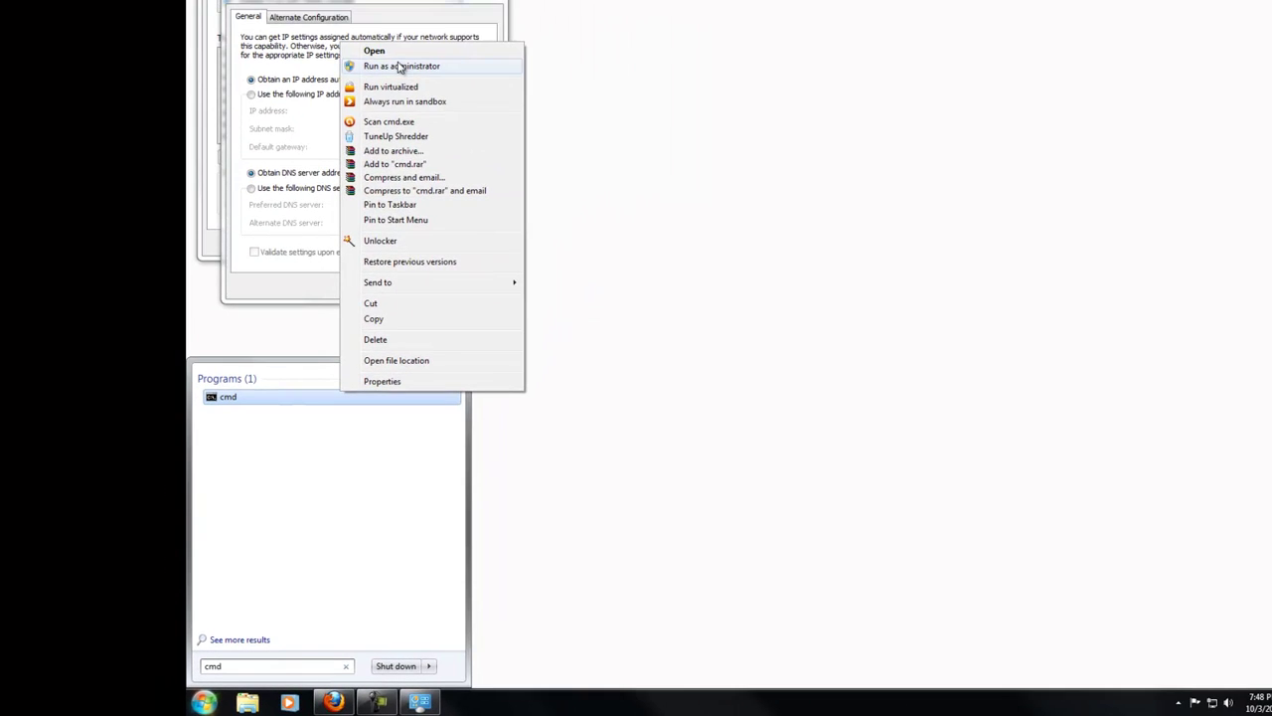
left_click(400, 67)
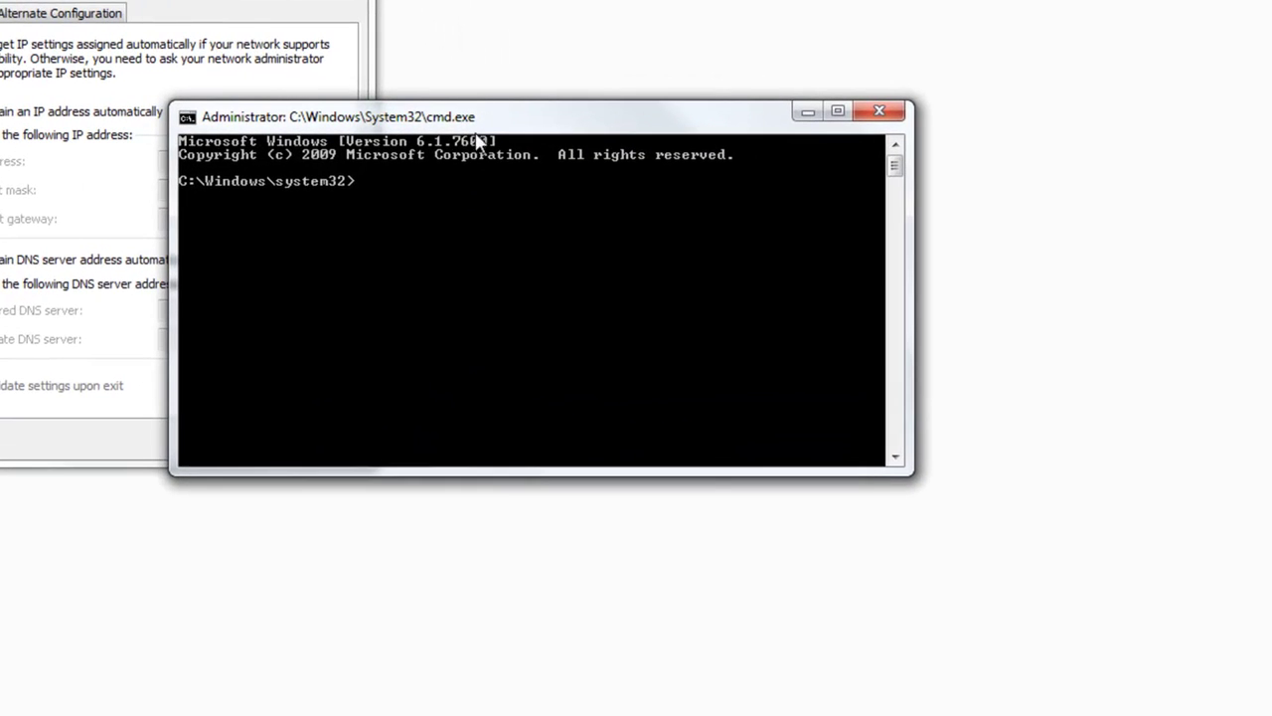
type("ipconfig")
key("Return")
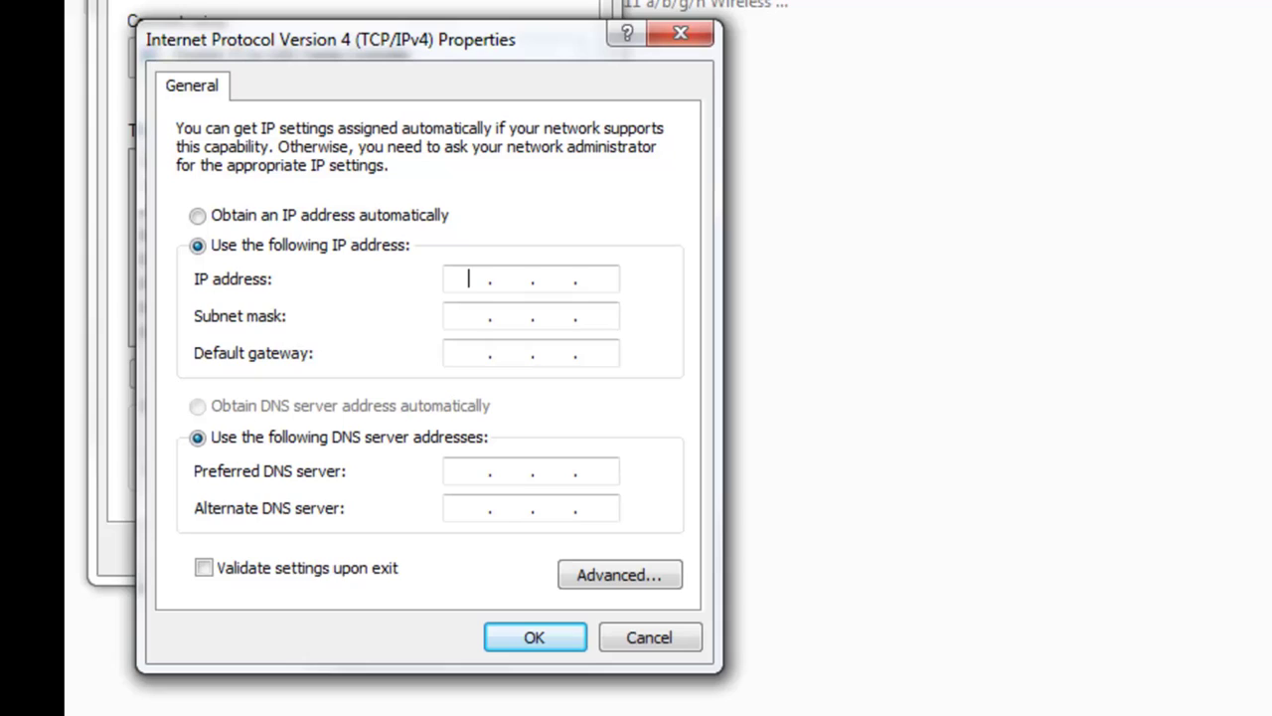
Switch to a manual IP address and enter 192.168.1.10
left_click(596, 280)
left_click(478, 276)
type("192")
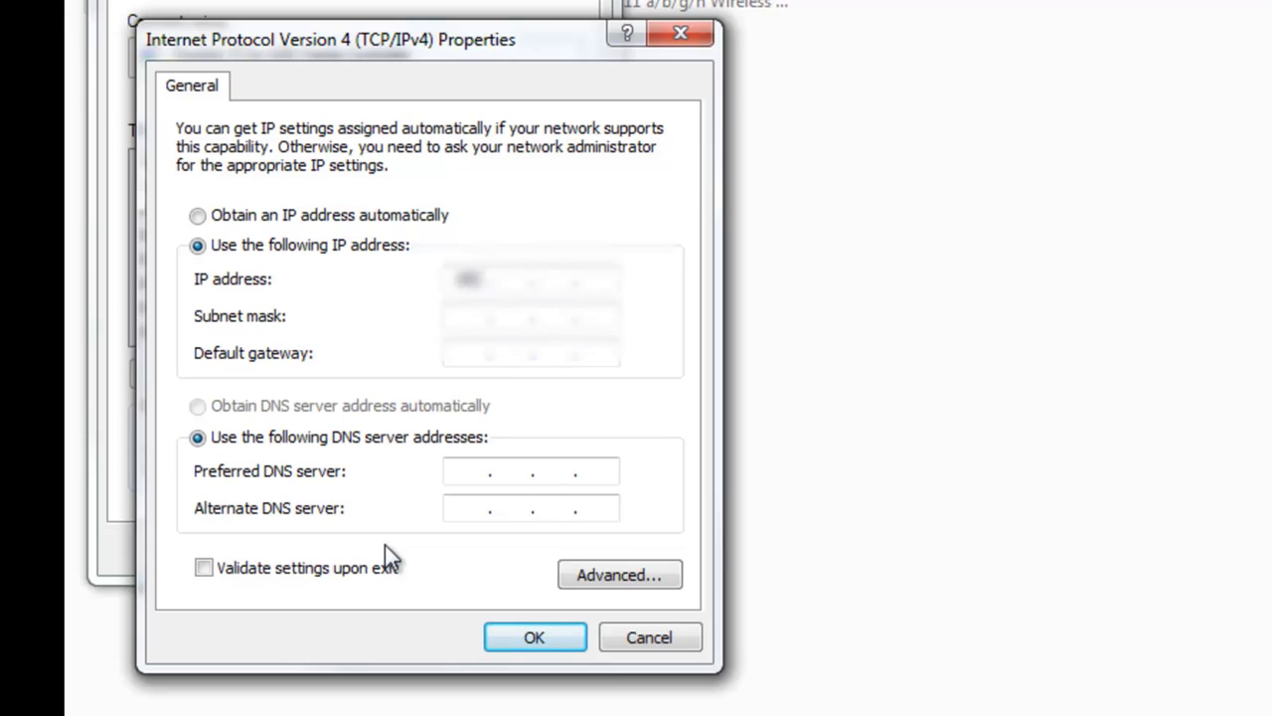
type("1681")
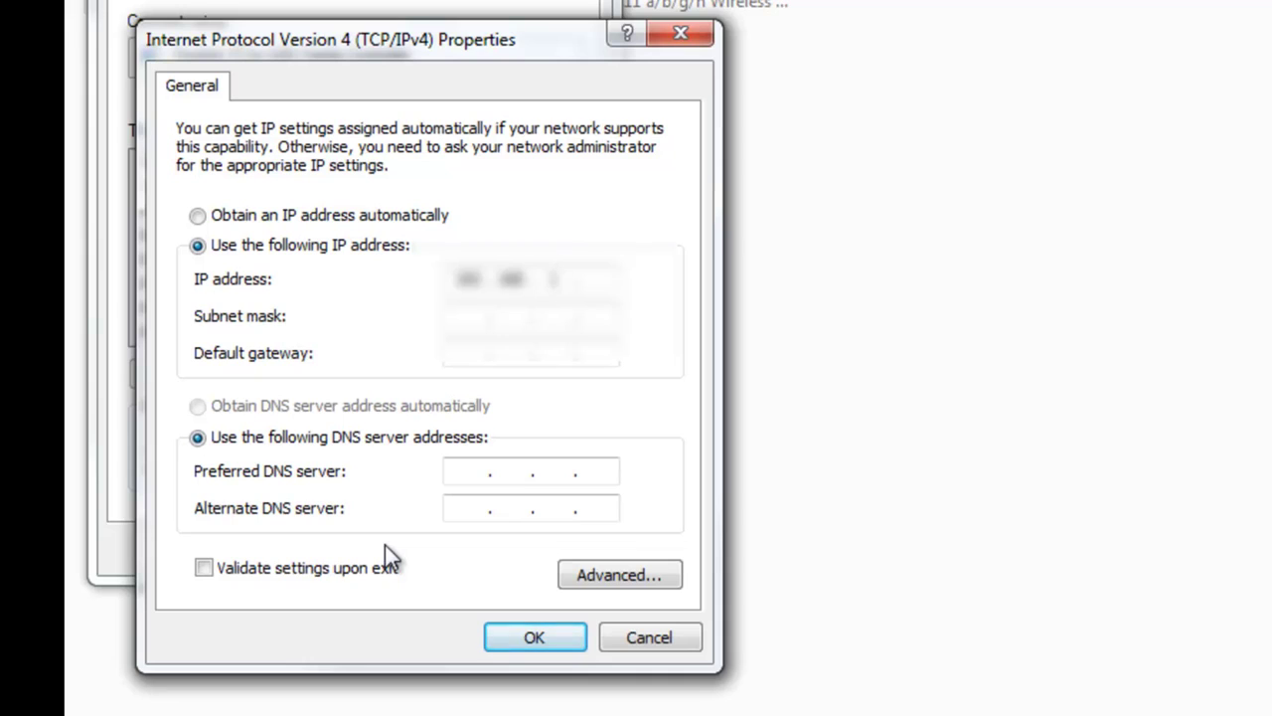
left_click(611, 282)
type("10")
Fill in subnet mask 255.255.255.0, the default gateway and preferred DNS server, then save
left_click(474, 314)
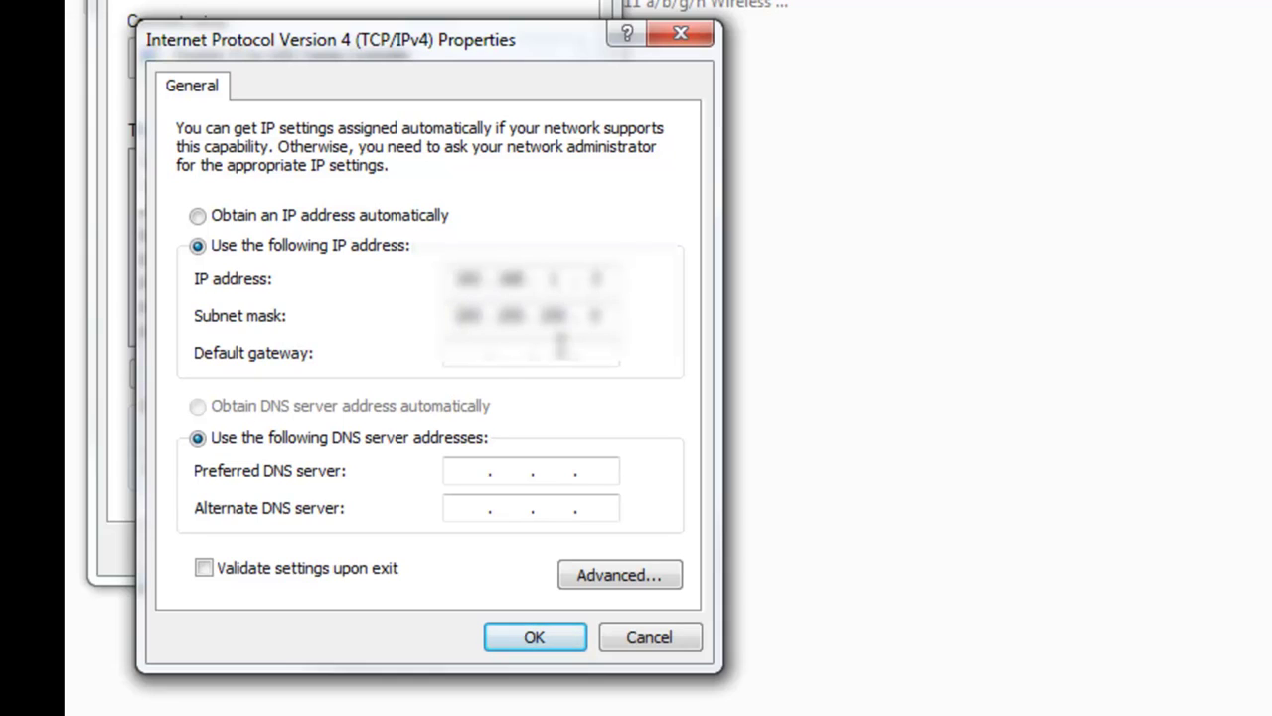
left_click(469, 352)
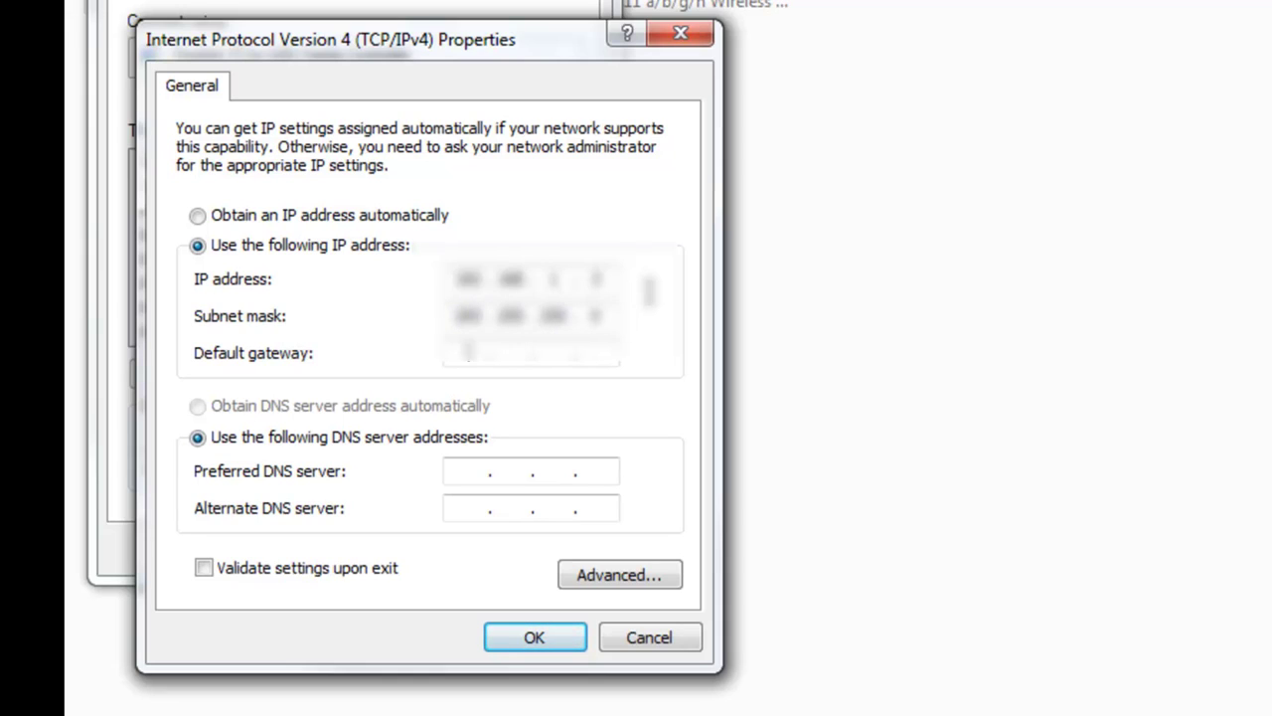
type("192.168")
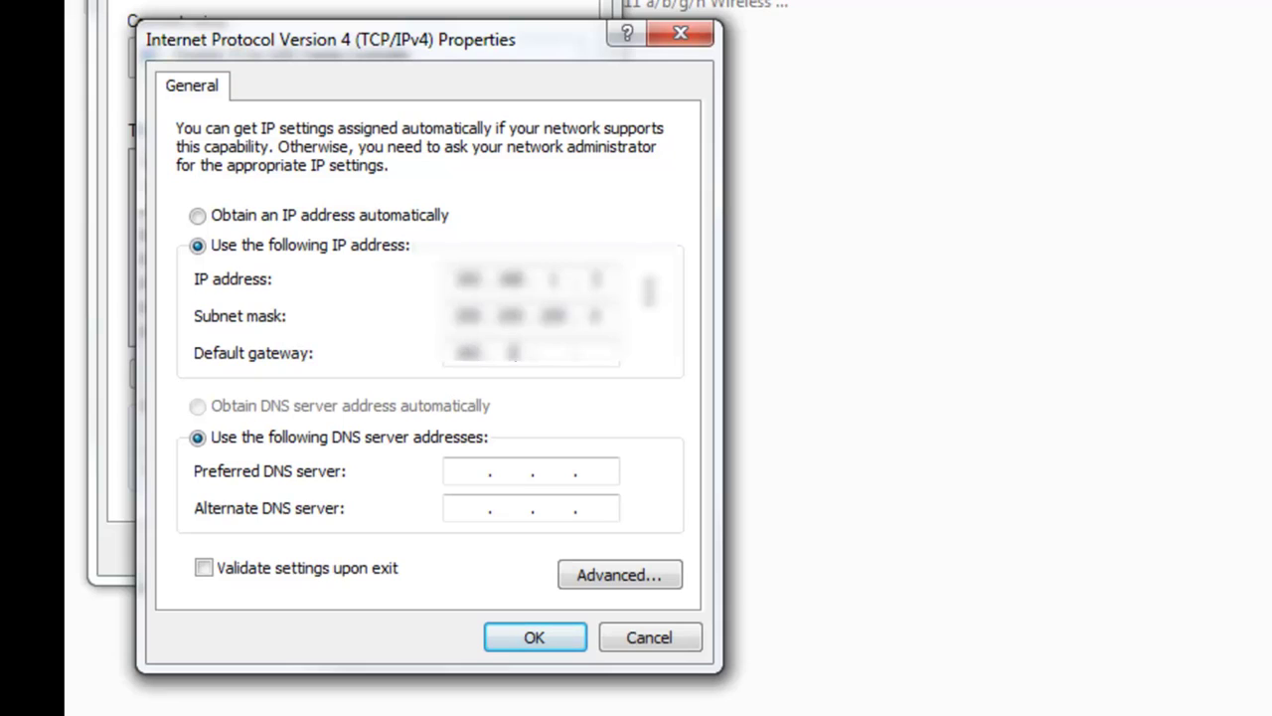
type("1")
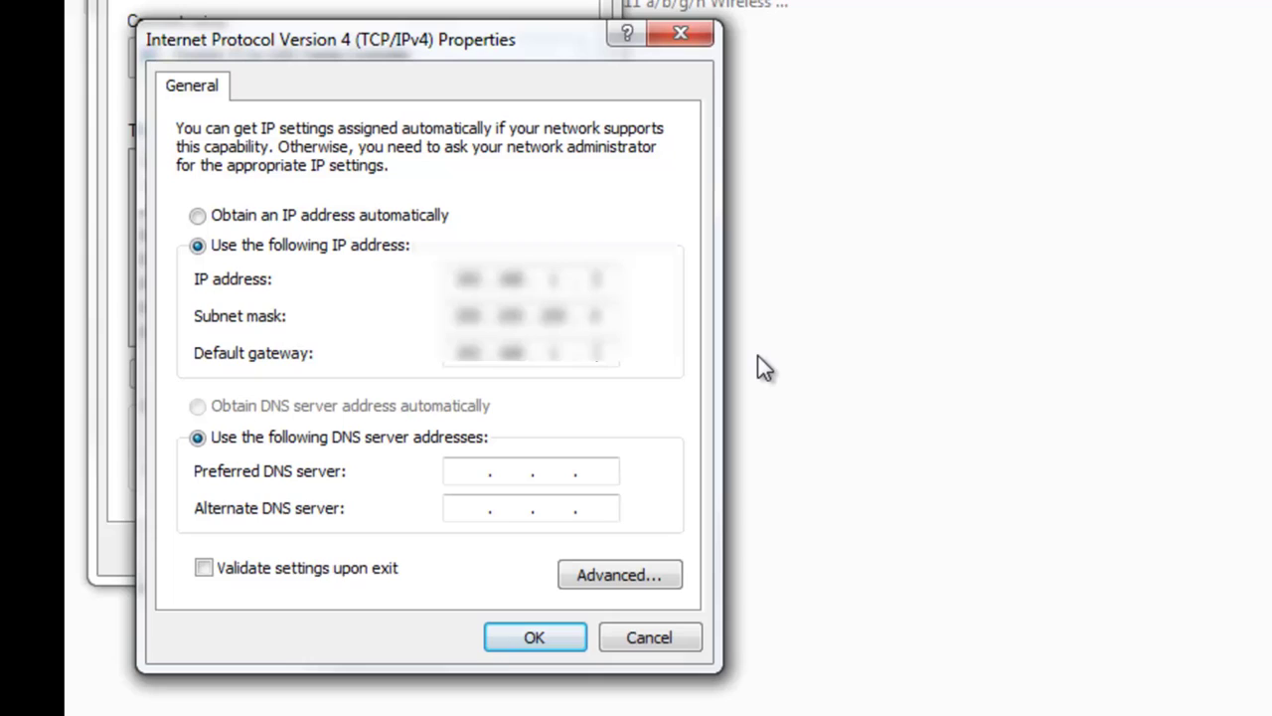
type(".254")
type("192.1")
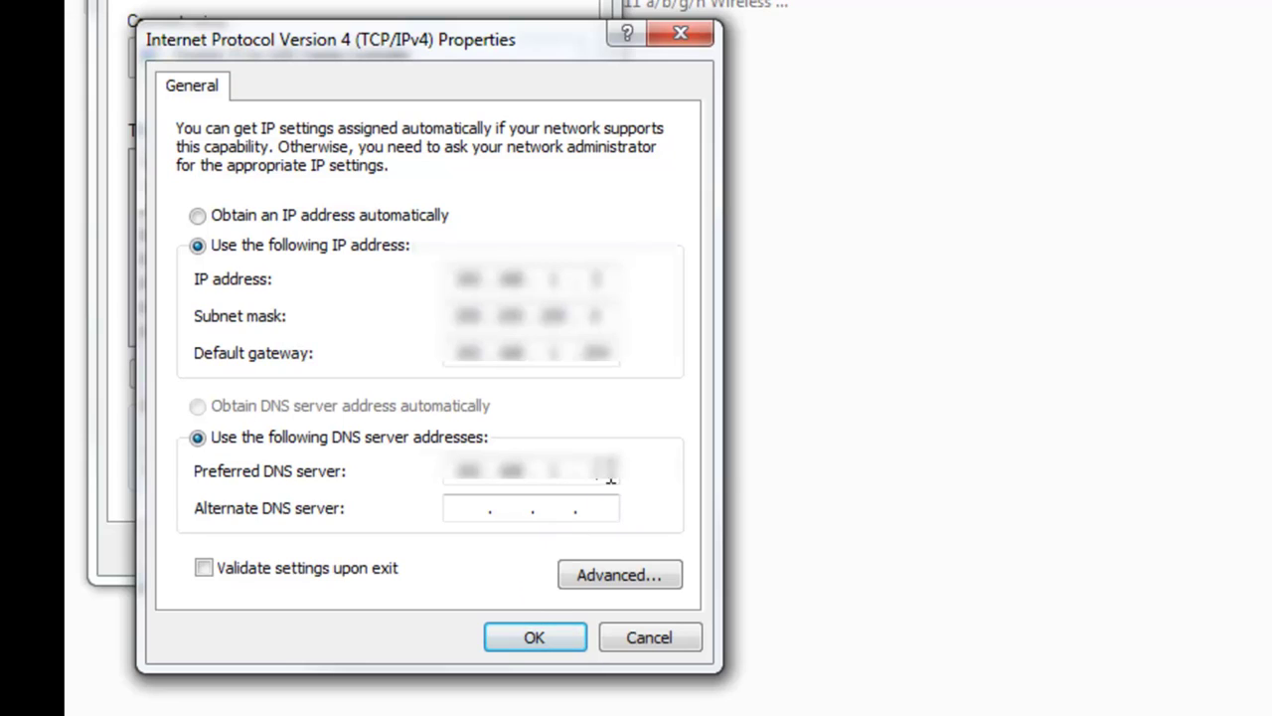
type("254")
left_click(512, 641)
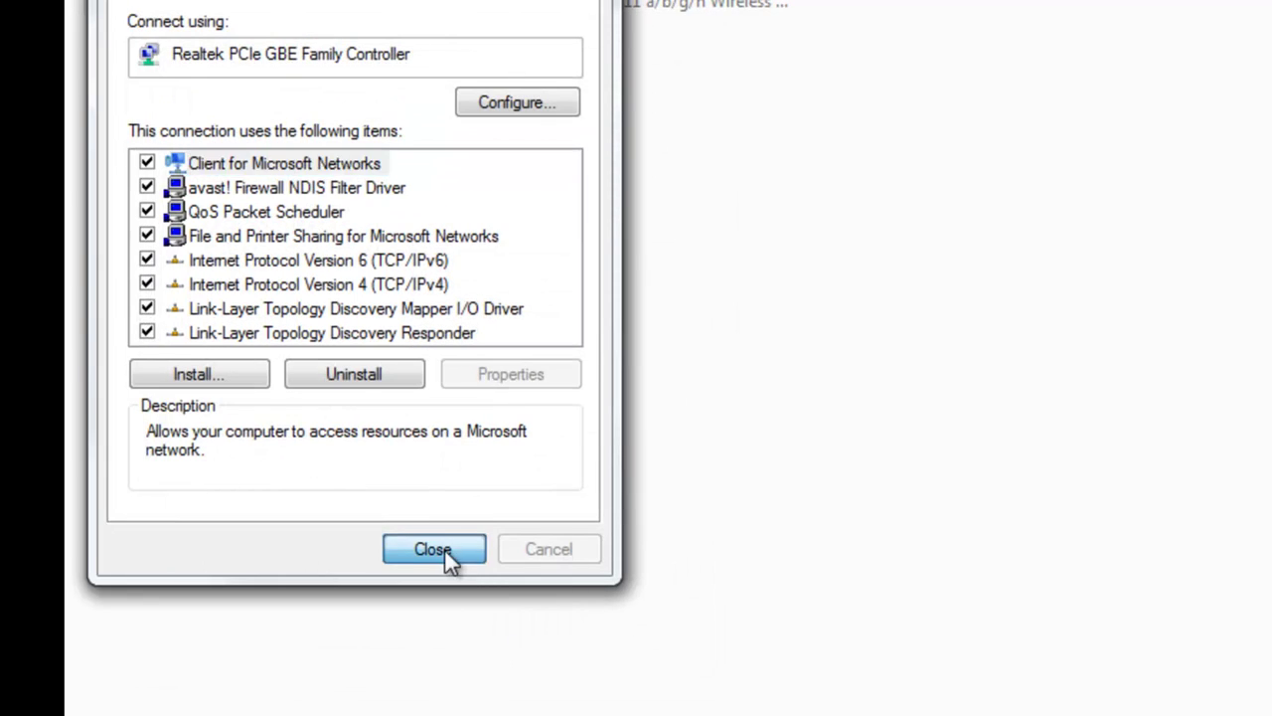
Close the Local Area Connection properties and the Command Prompt window
left_click(444, 549)
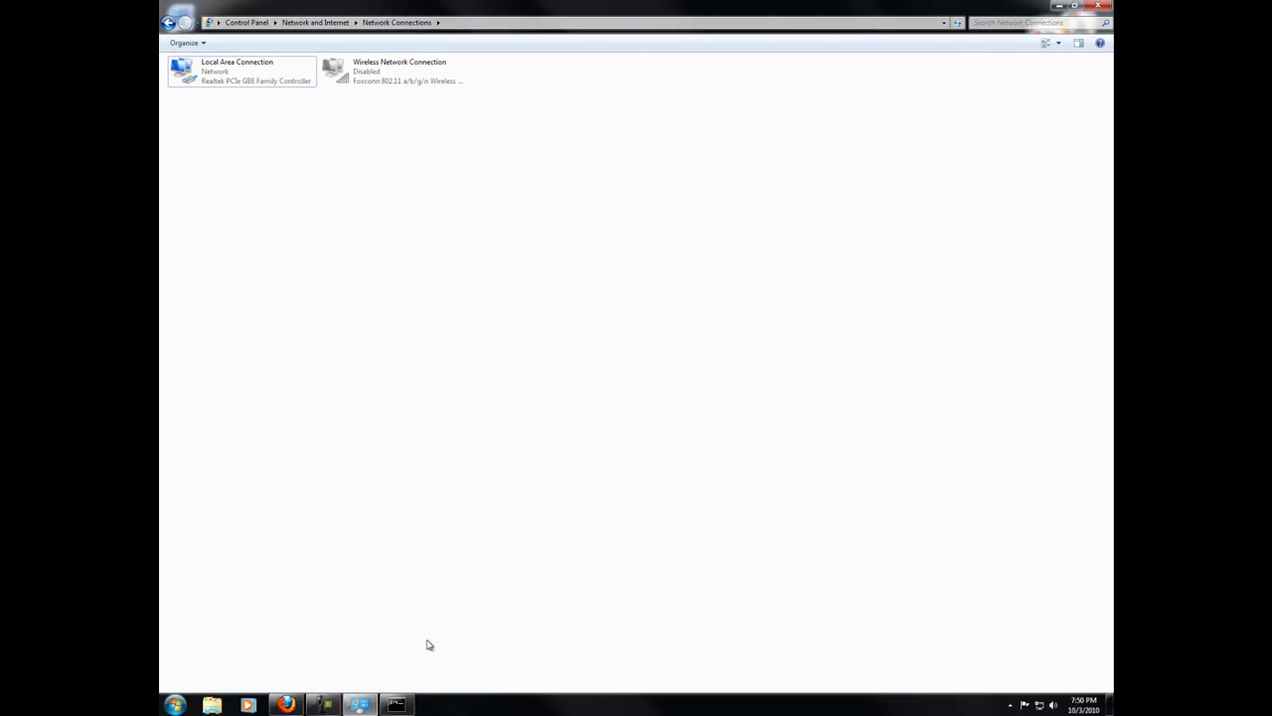
right_click(396, 704)
left_click(376, 674)
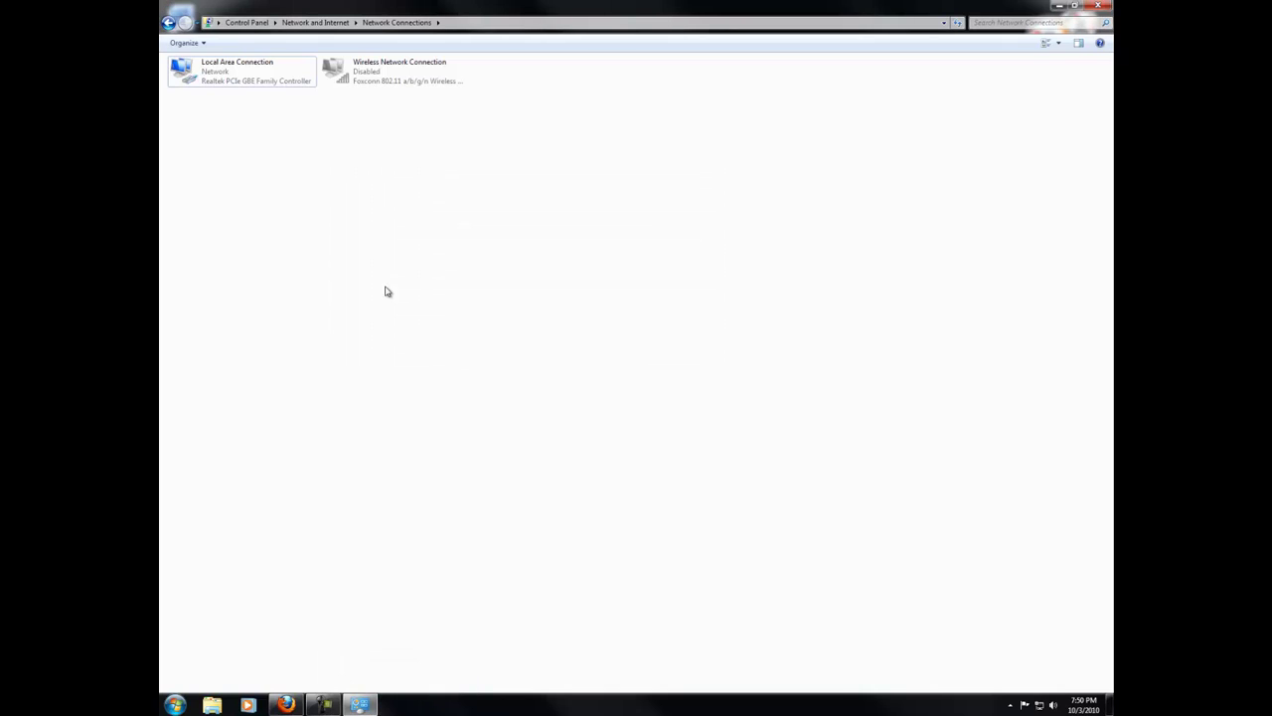
Reopen the TCP/IPv4 properties to verify the static settings, then close every network window
right_click(243, 72)
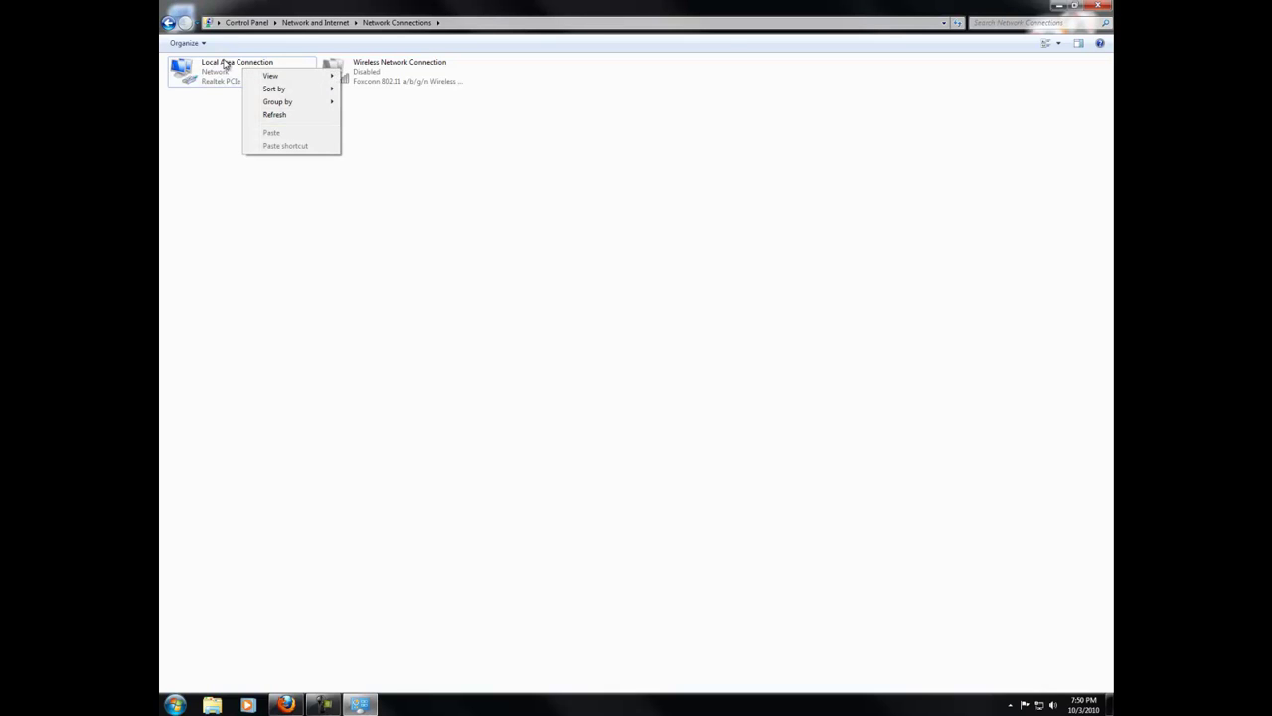
right_click(224, 61)
left_click(261, 173)
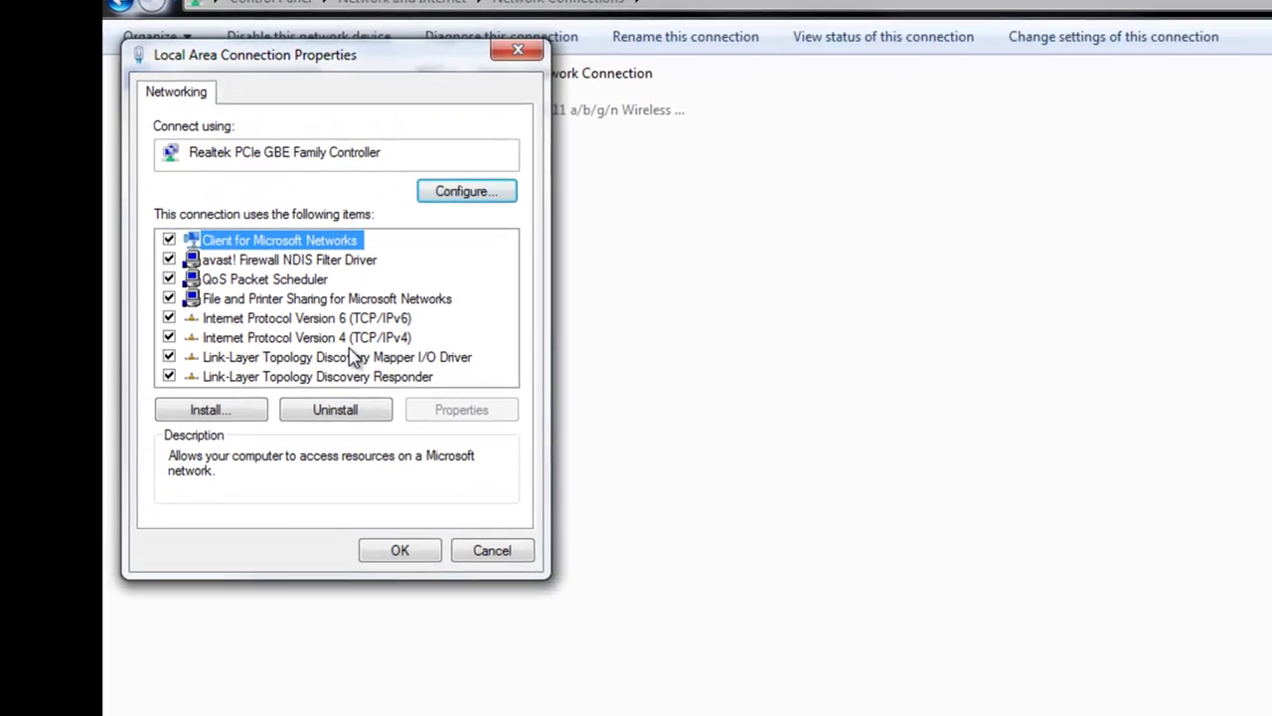
left_click(353, 338)
left_click(461, 409)
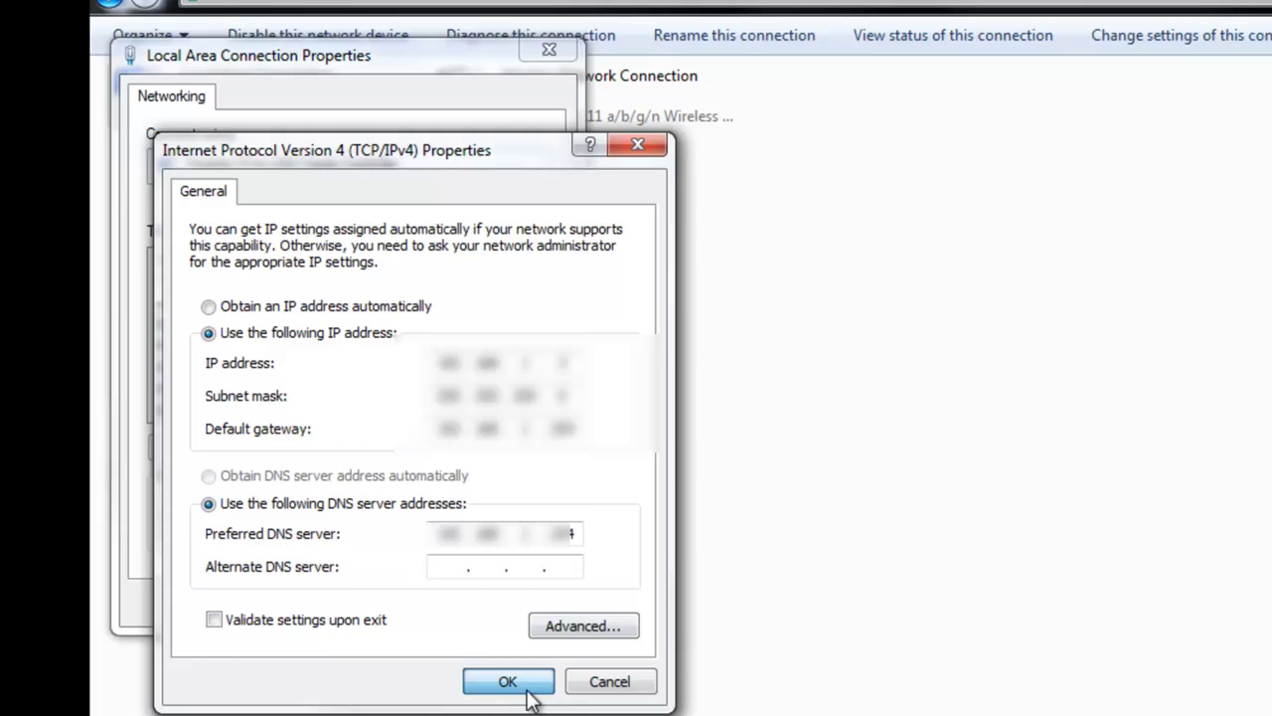
left_click(525, 686)
left_click(554, 45)
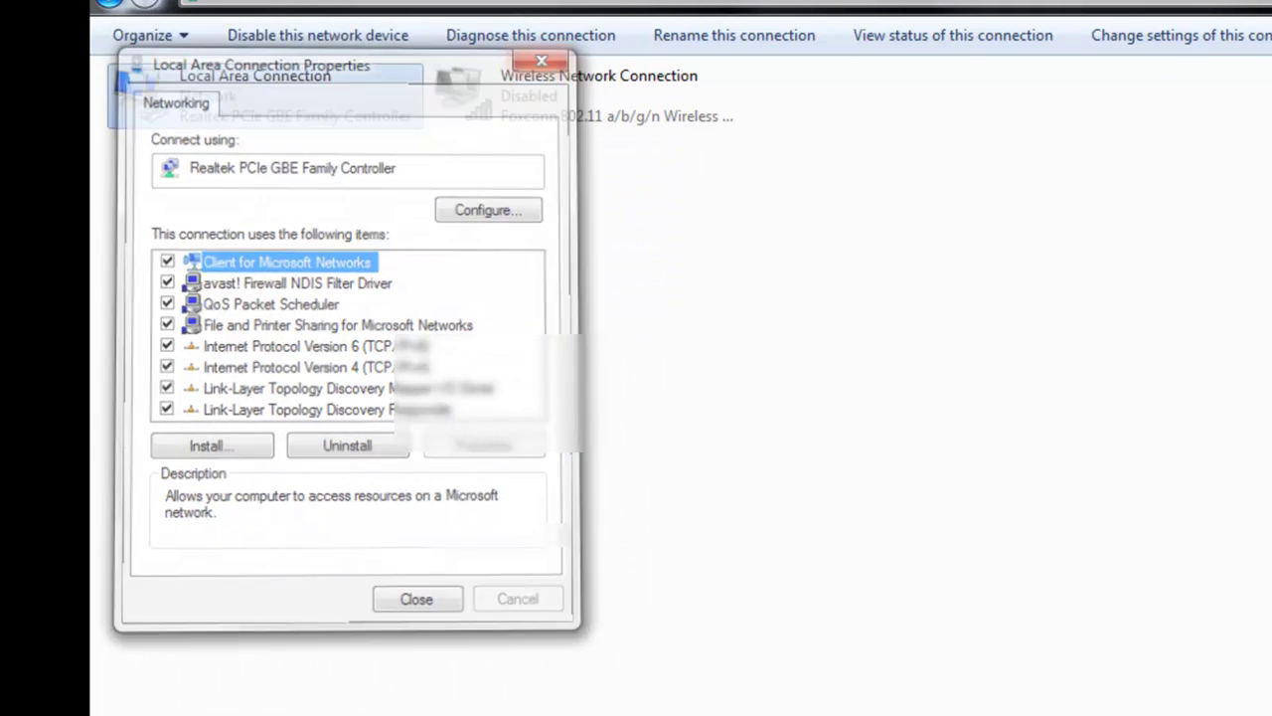
key("alt+F4")
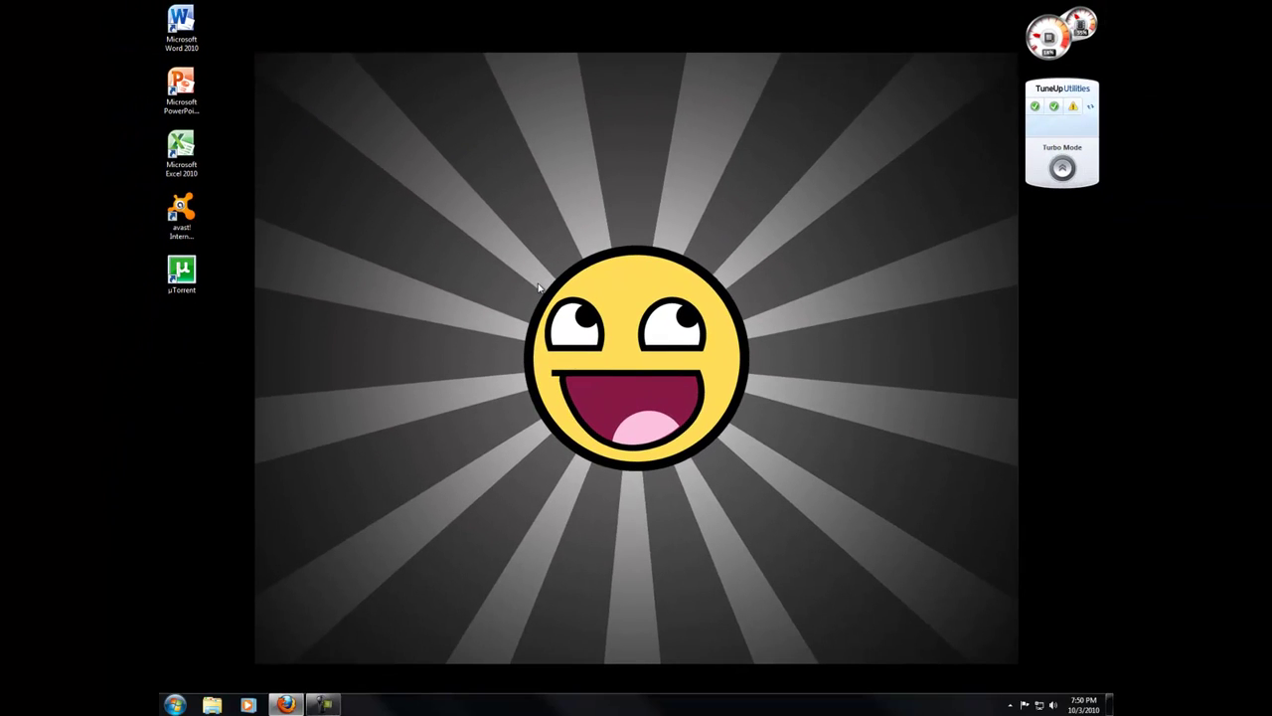